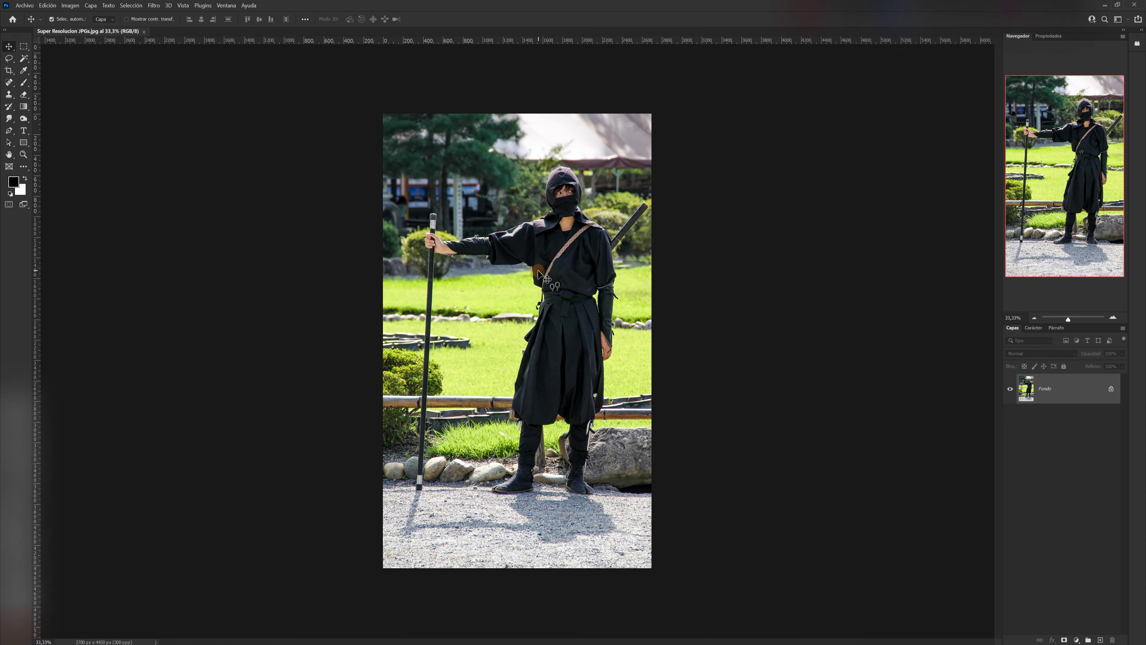
# Open the Camera Raw filter on the ninja photo, close it unapplied, then close the document.
pyautogui.click(156, 6)
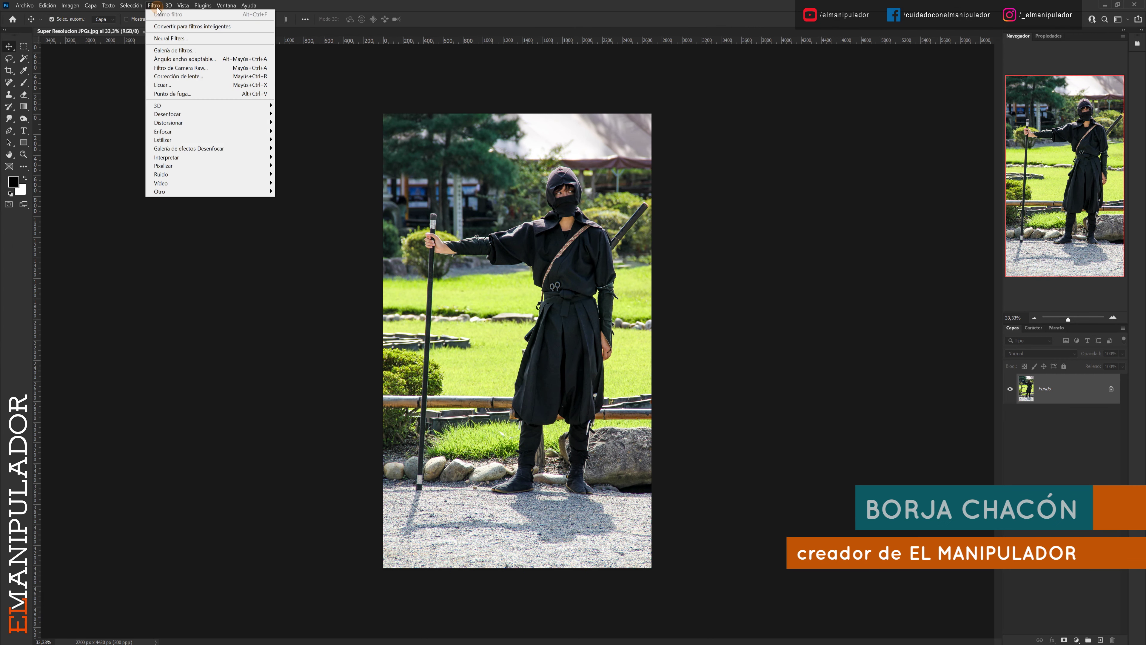
pyautogui.click(163, 68)
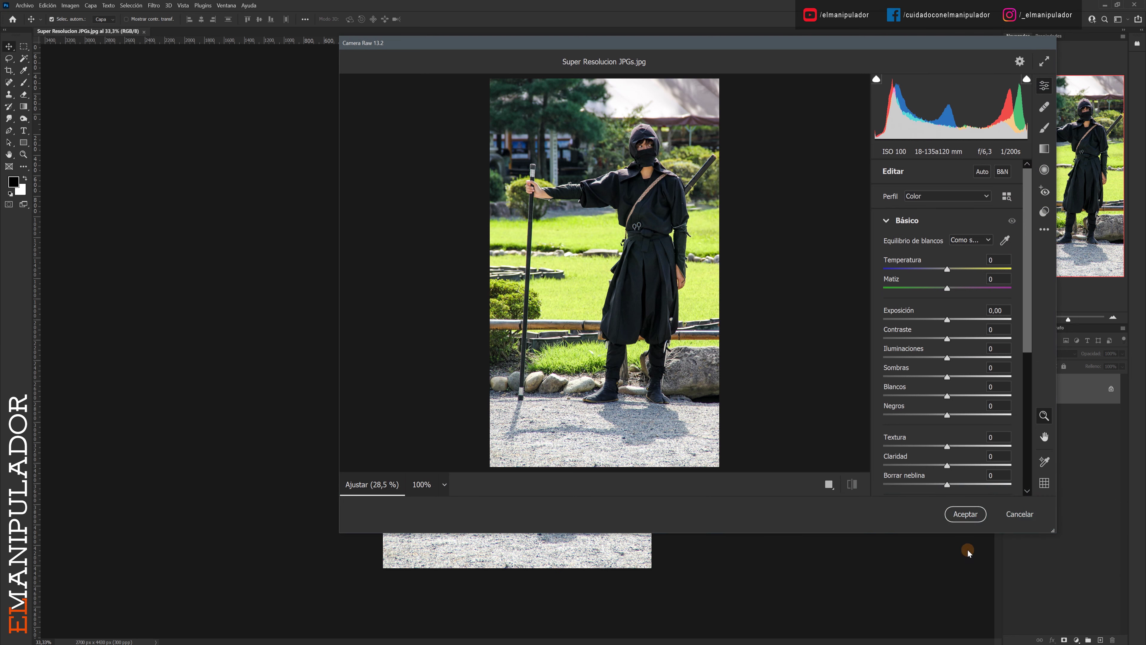
pyautogui.click(1020, 515)
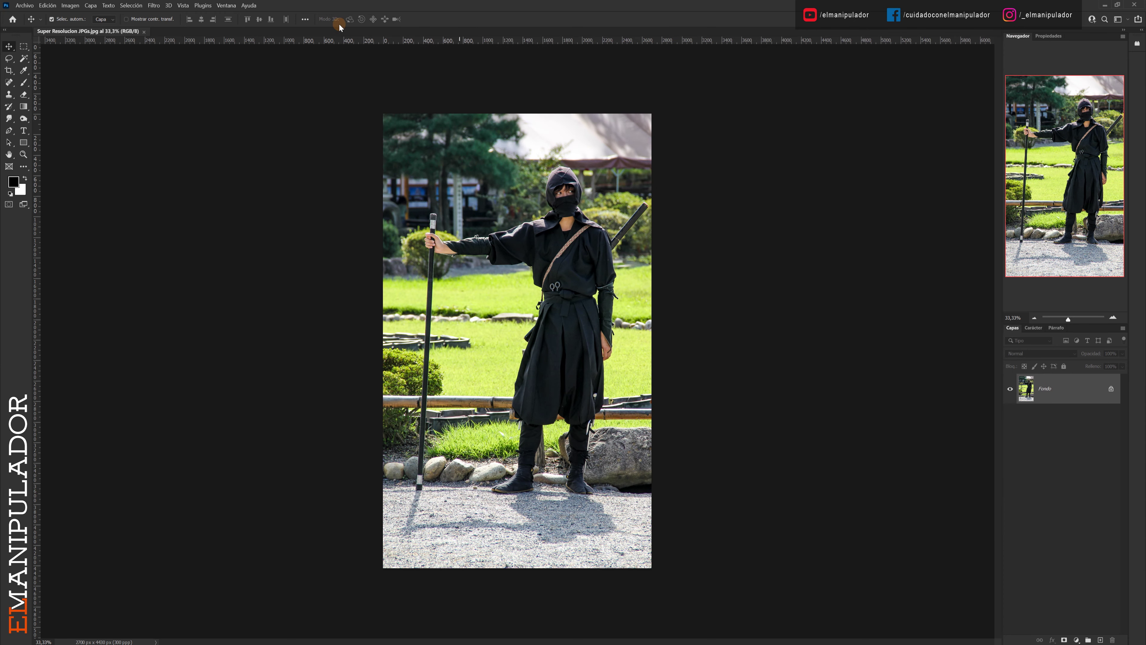
pyautogui.click(48, 5)
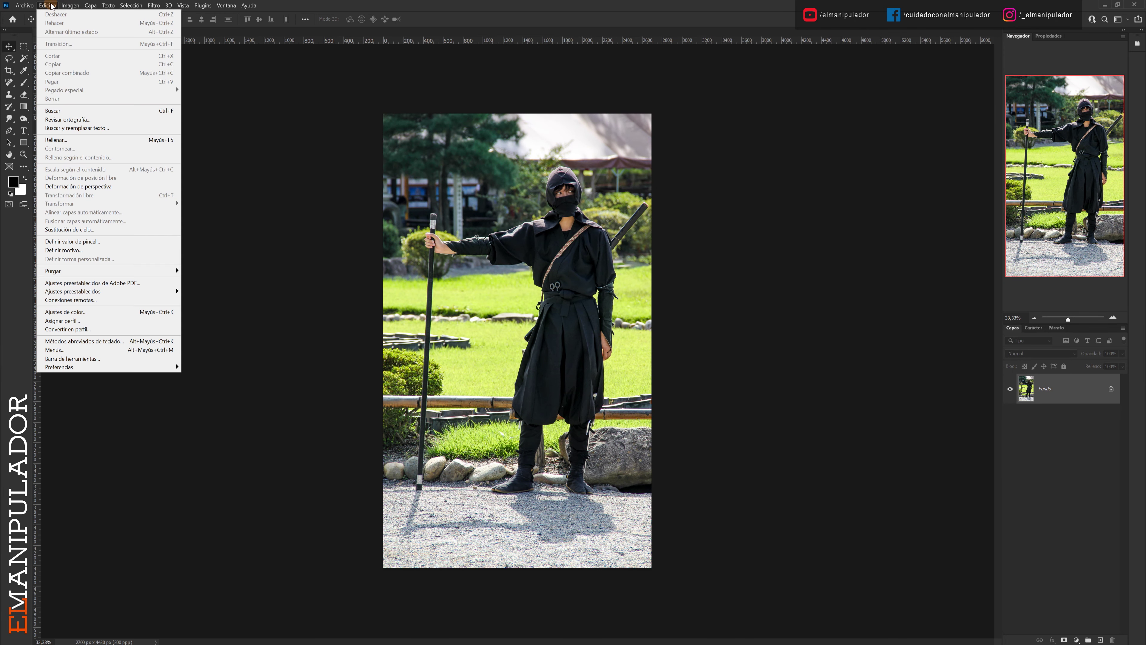
pyautogui.click(143, 31)
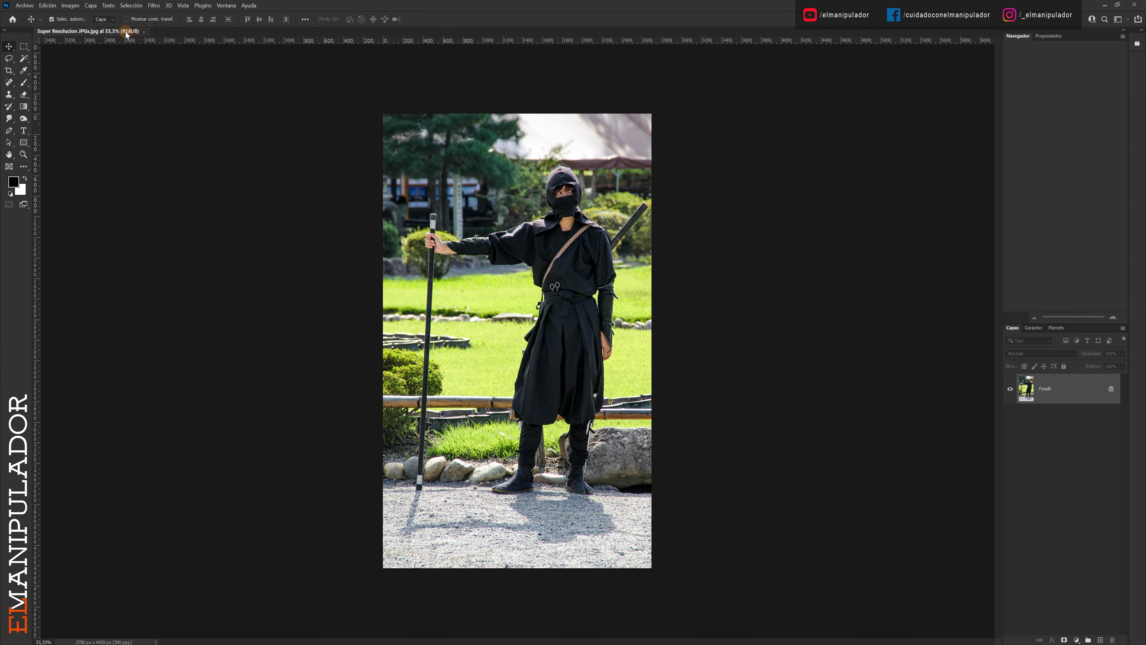
# Set Camera Raw file handling to automatically open all compatible JPEG and TIFF files.
pyautogui.click(47, 5)
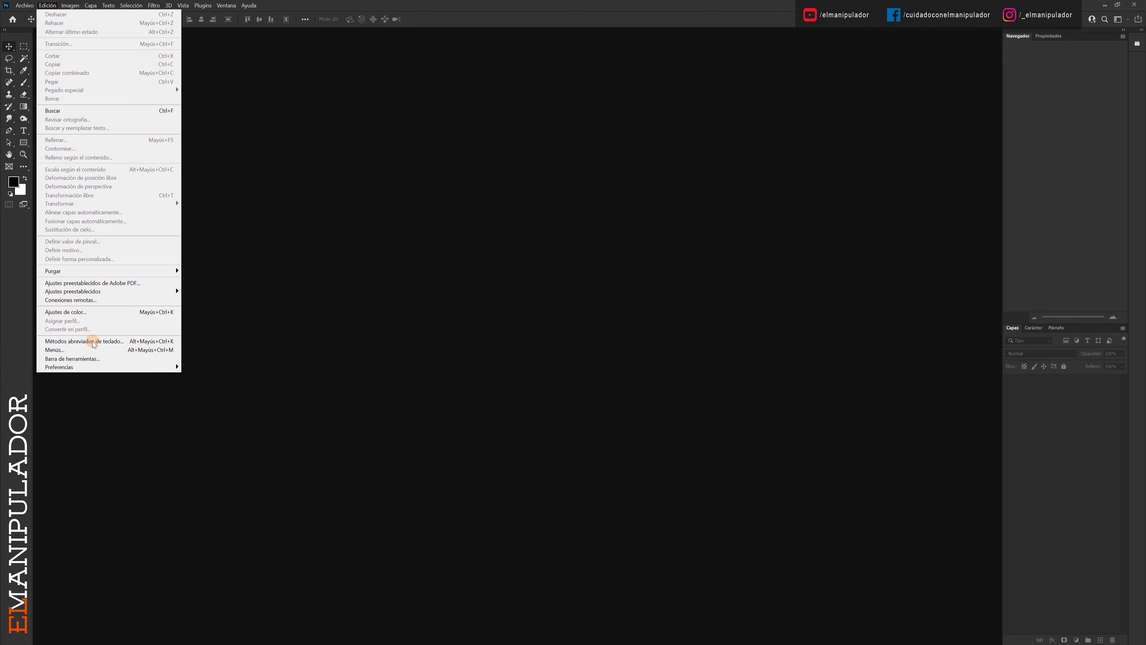
pyautogui.click(115, 369)
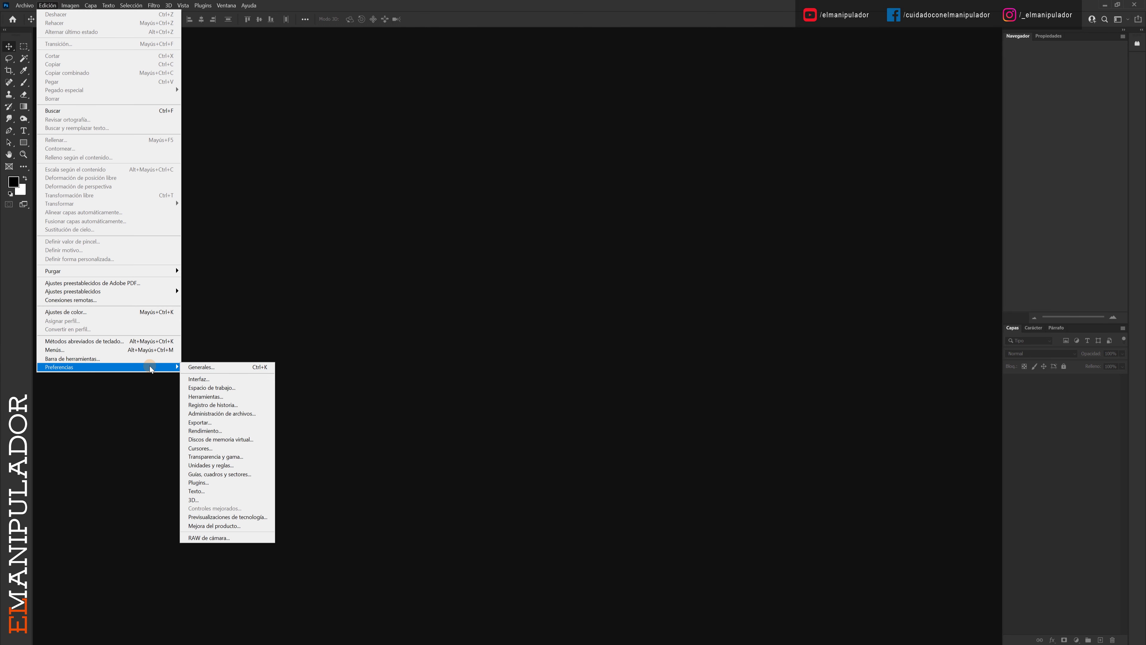
pyautogui.click(212, 538)
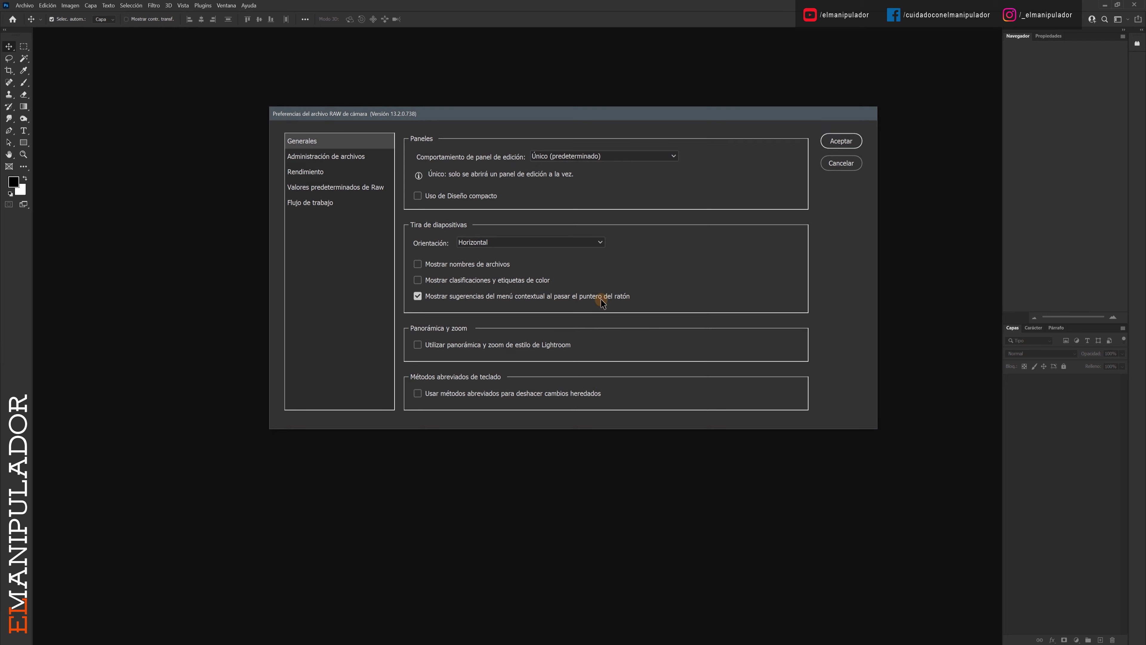
pyautogui.click(334, 156)
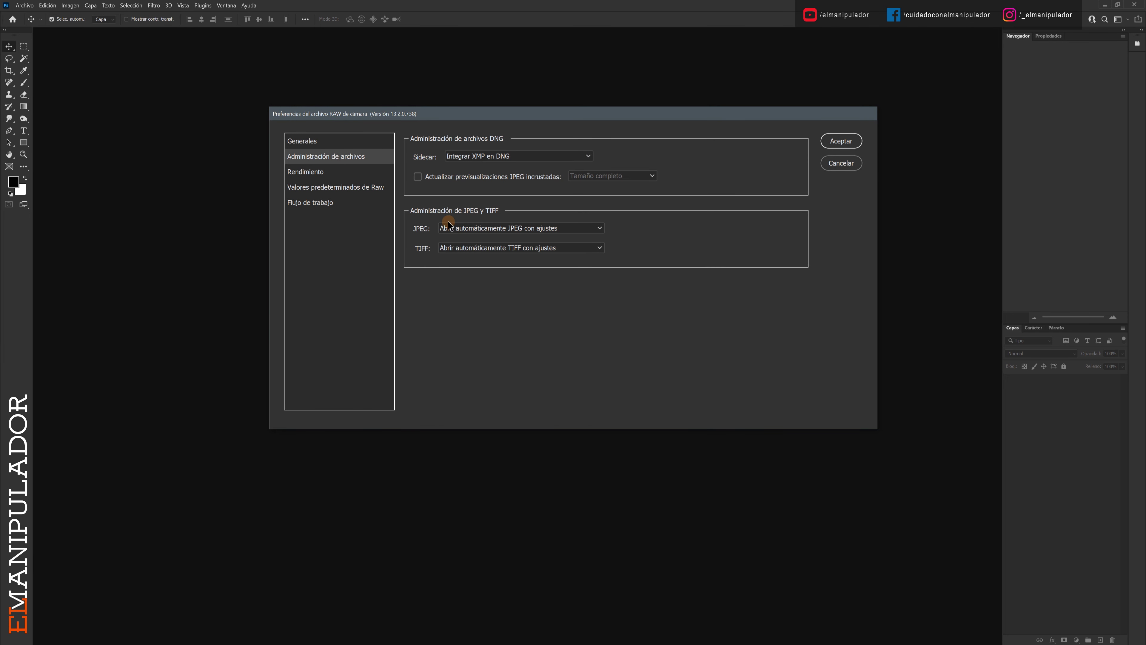
pyautogui.click(454, 226)
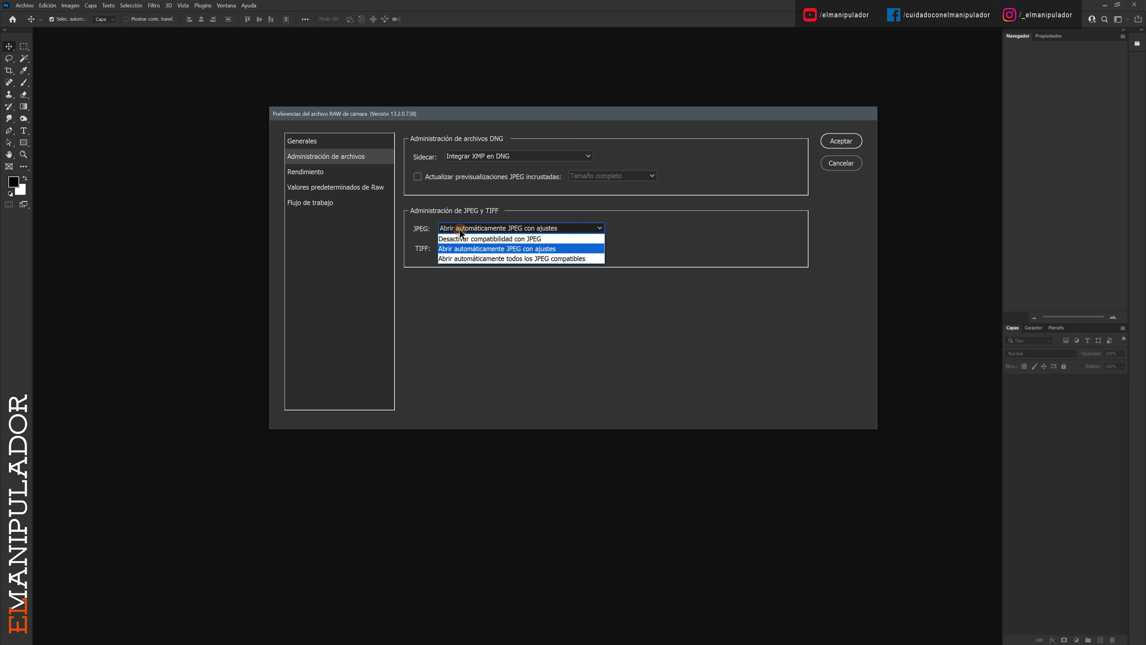
pyautogui.click(466, 254)
pyautogui.click(551, 249)
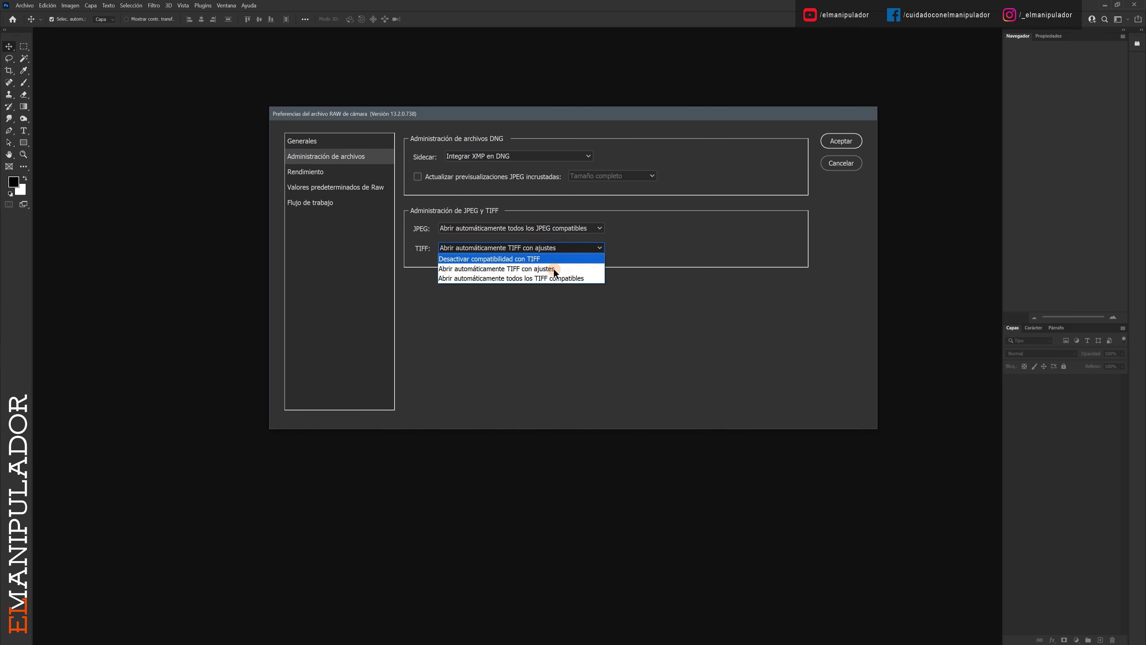
pyautogui.click(555, 278)
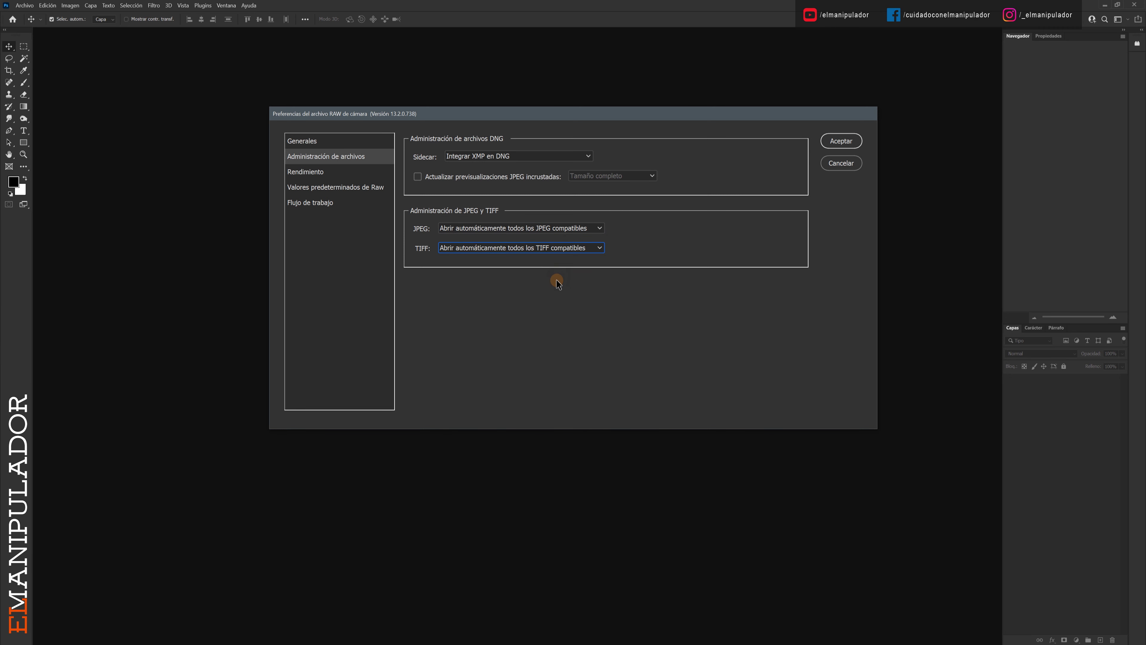
pyautogui.click(842, 140)
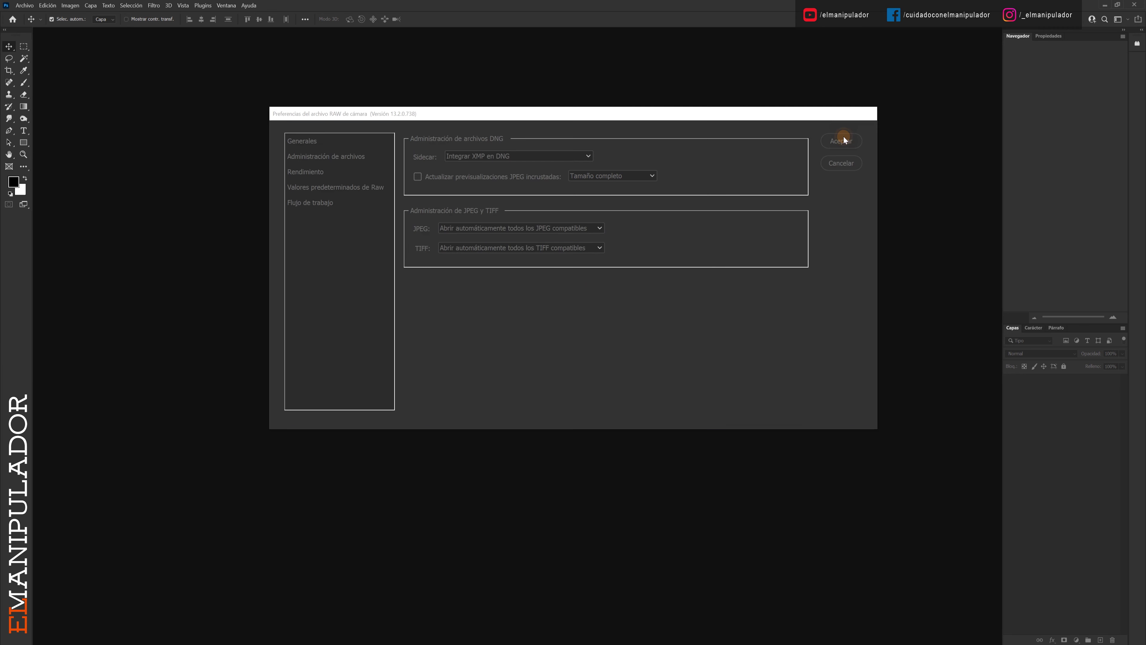
pyautogui.click(31, 9)
# Open Super Resolucion JPGs.jpg so it loads straight into Camera Raw 13.2.
pyautogui.click(31, 23)
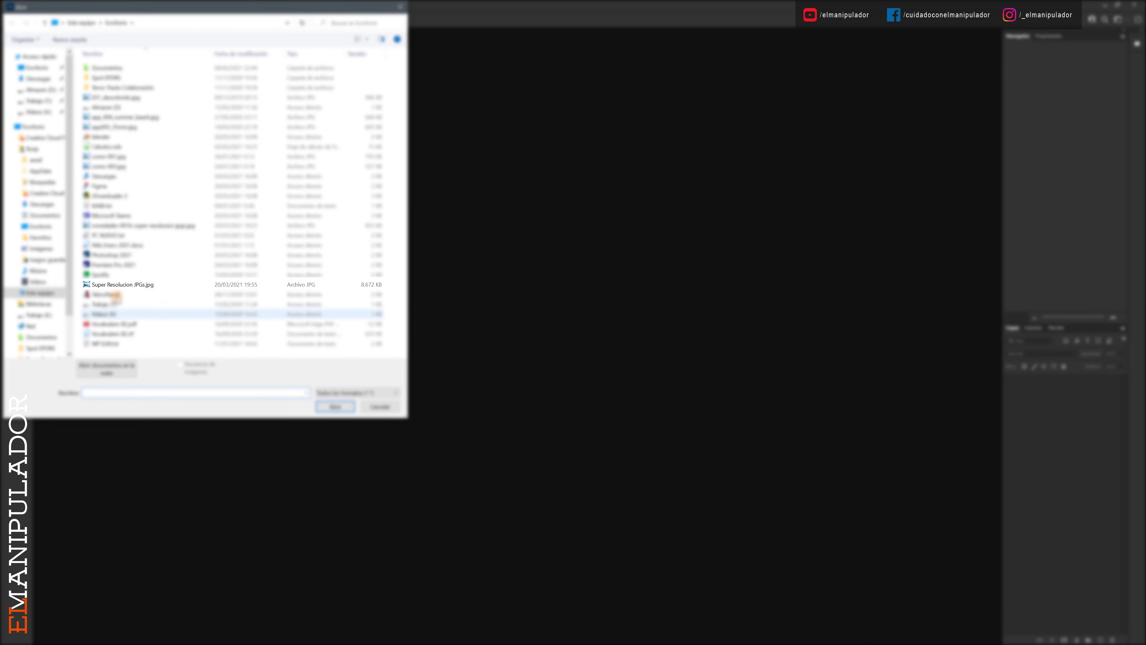
pyautogui.doubleClick(117, 284)
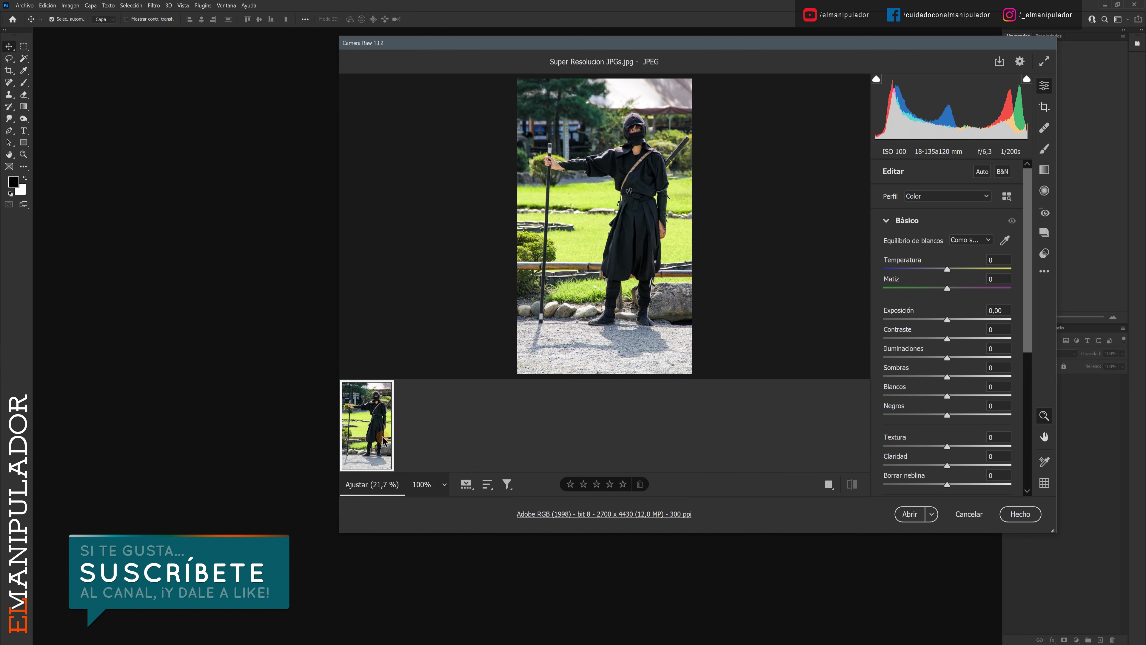
pyautogui.moveTo(367, 425)
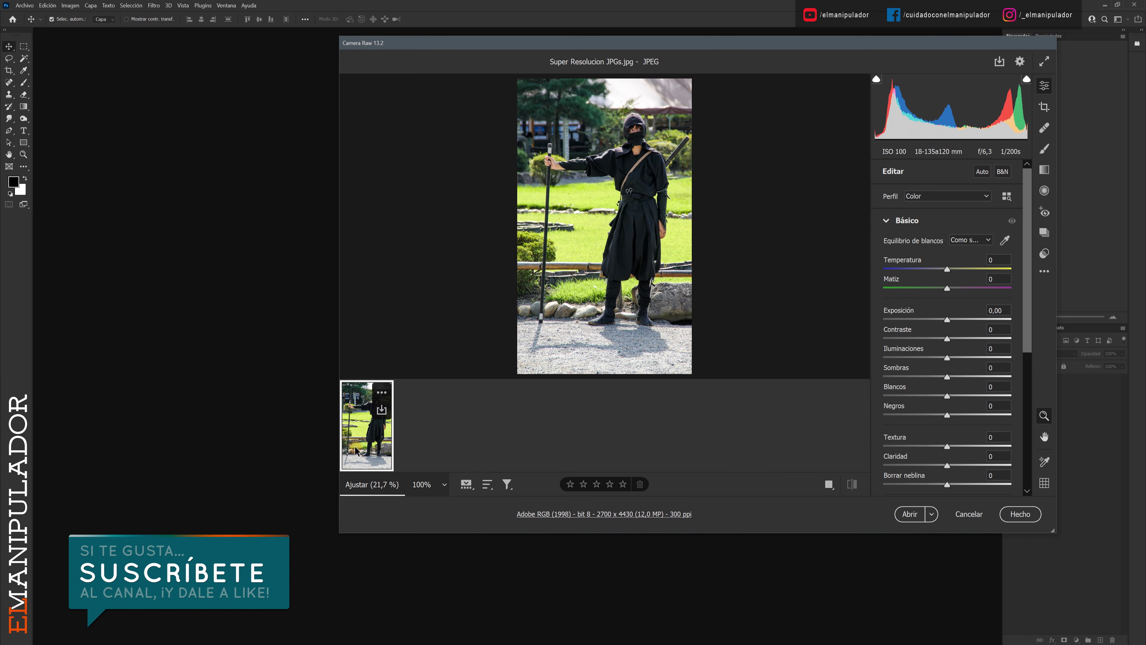
# Choose Mejorar (Enhance) from the photo thumbnail's options menu in the filmstrip.
pyautogui.rightClick(356, 448)
pyautogui.click(350, 432)
pyautogui.click(381, 391)
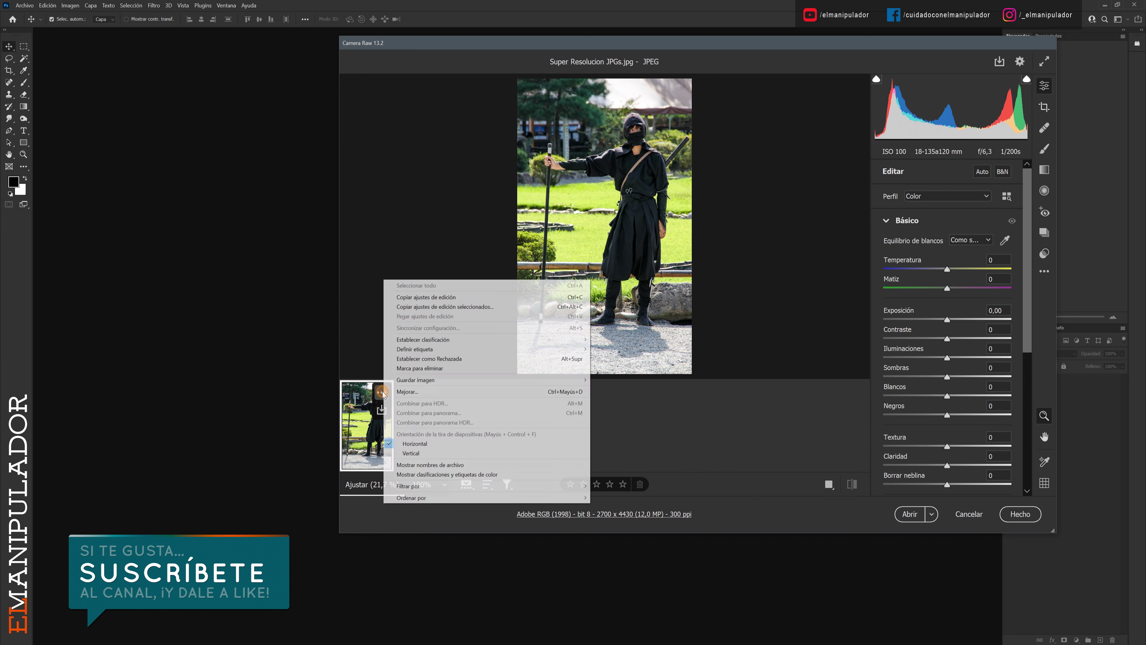
pyautogui.click(408, 392)
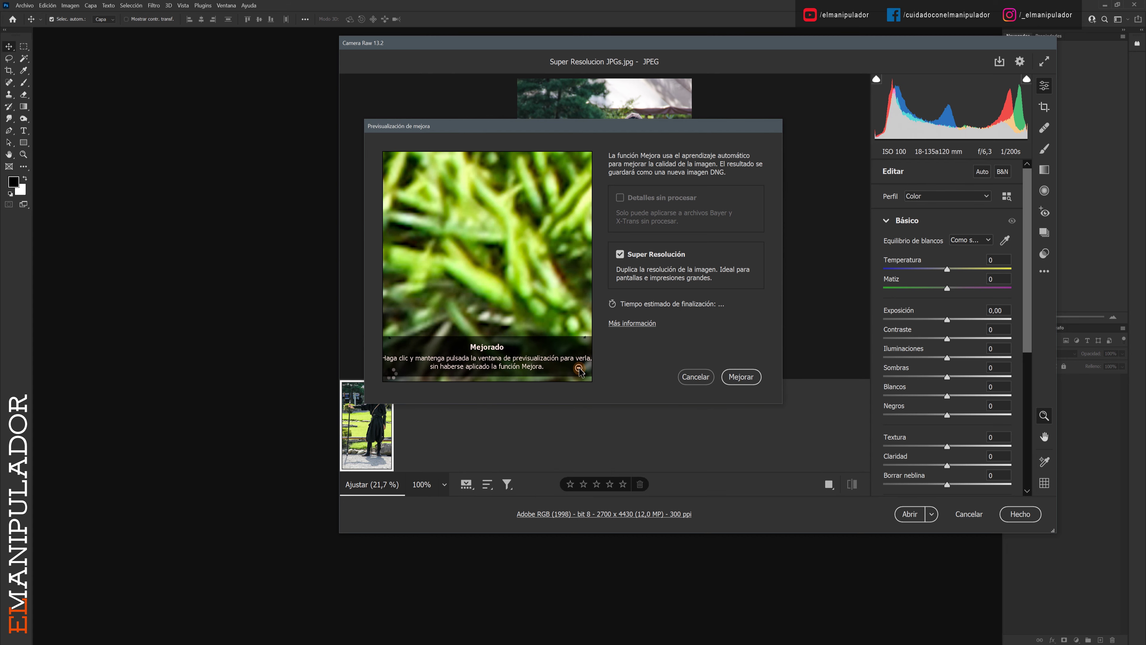
# Run the enhancement with Super Resolución checked, creating an enhanced copy of the photo.
pyautogui.click(579, 368)
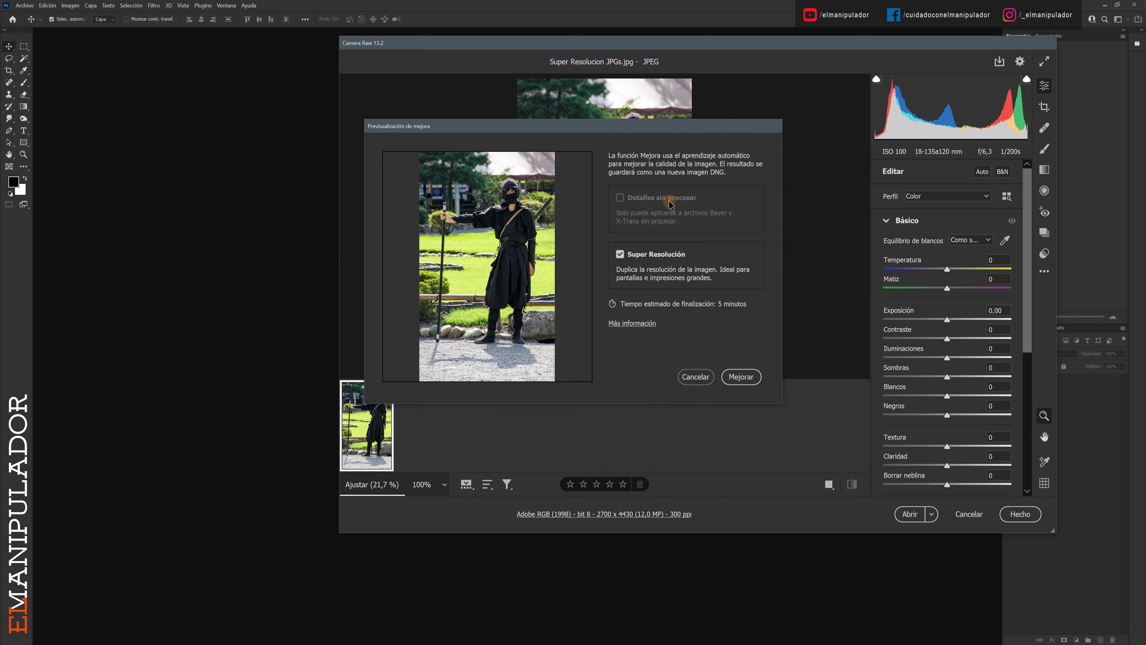
pyautogui.click(636, 253)
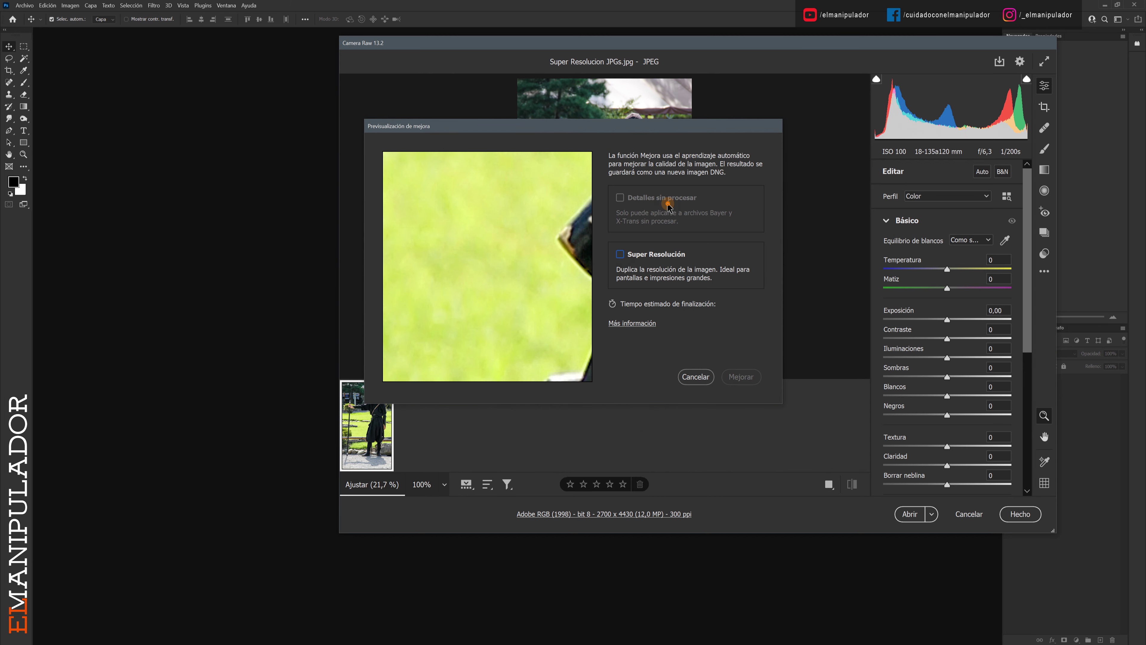
pyautogui.click(620, 255)
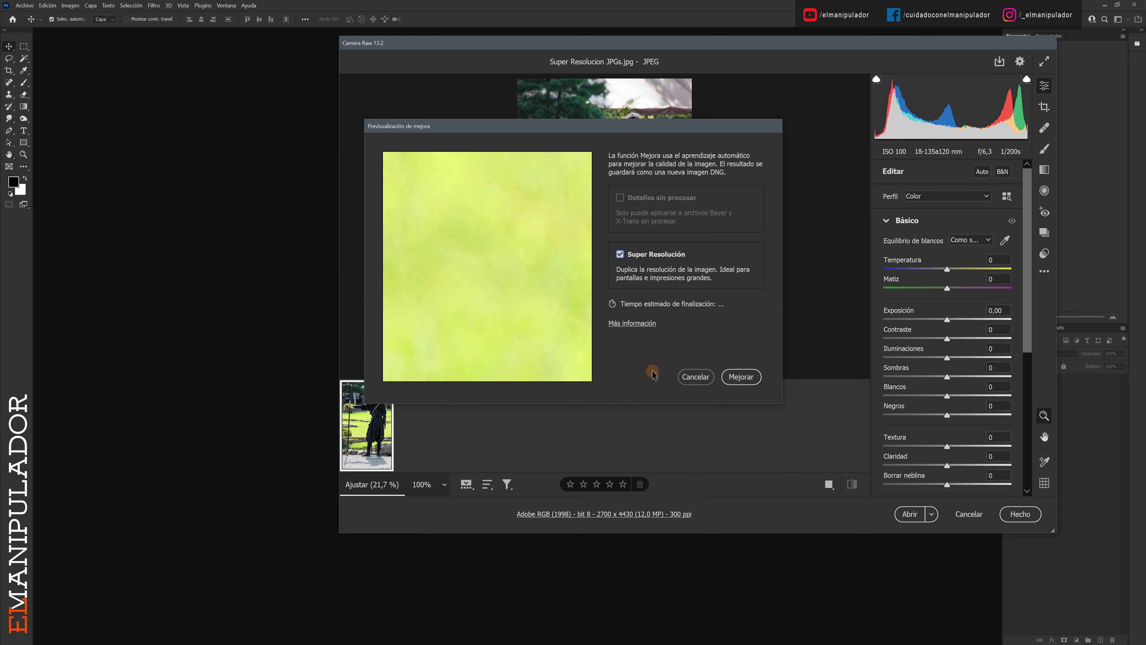
pyautogui.click(737, 377)
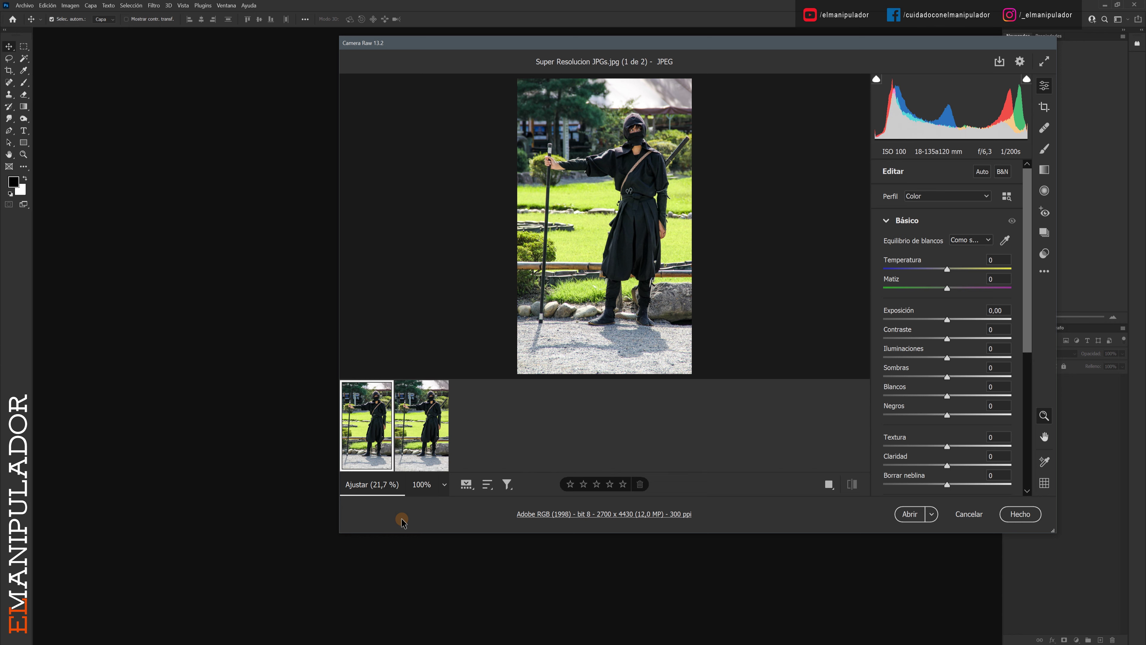
pyautogui.moveTo(421, 425)
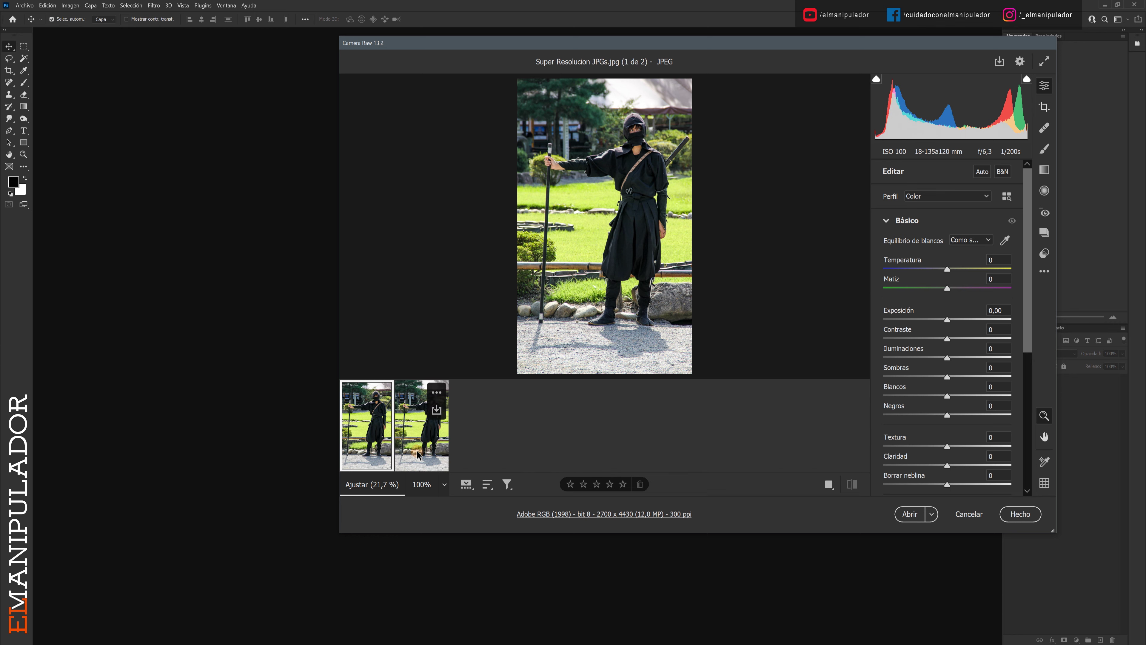
# View the enhanced 5400 x 8860 DNG at 100% and pan to the ninja's hooded face.
pyautogui.click(418, 453)
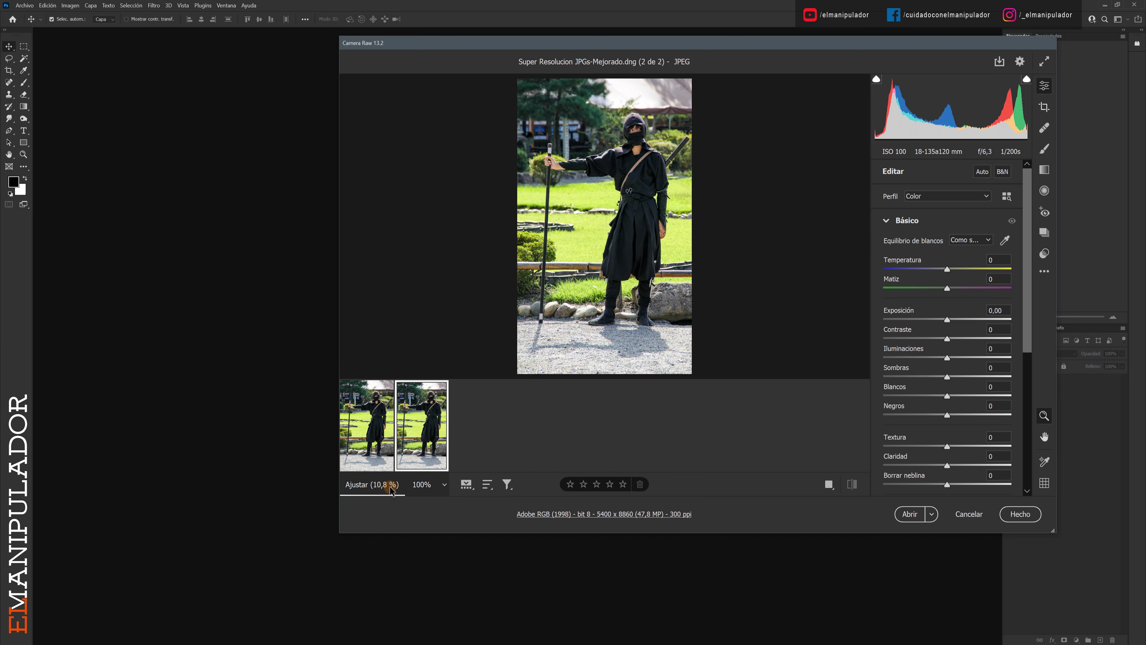
pyautogui.click(422, 484)
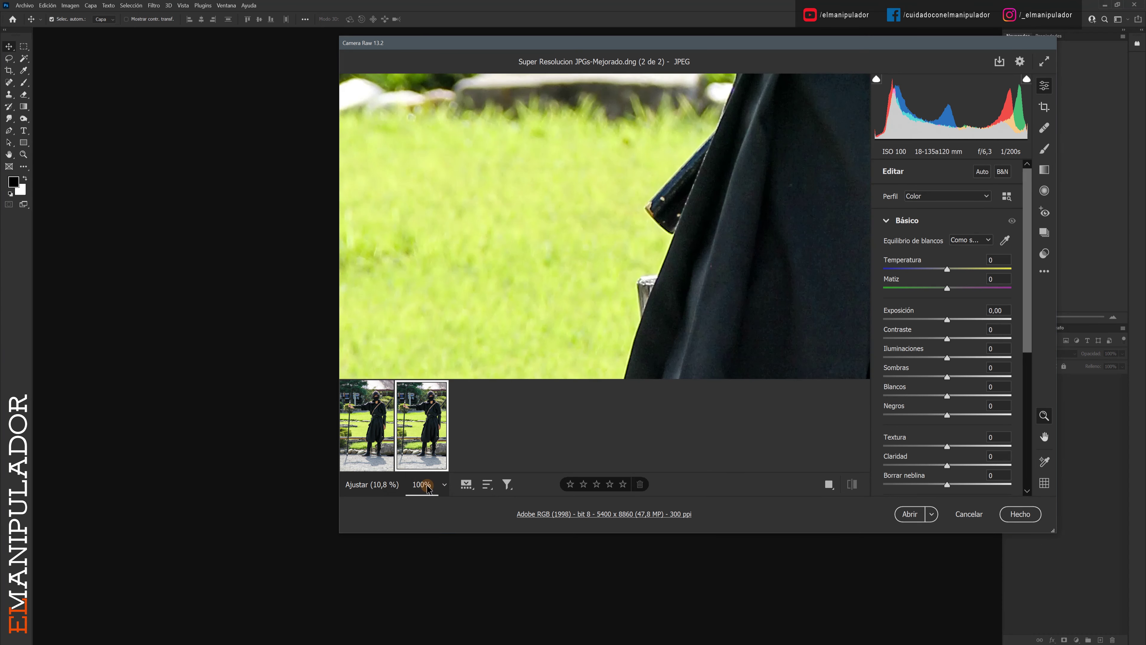
pyautogui.click(1044, 437)
pyautogui.moveTo(800, 185)
pyautogui.mouseDown()
pyautogui.moveTo(614, 310)
pyautogui.moveTo(716, 175)
pyautogui.moveTo(639, 401)
pyautogui.mouseUp()
pyautogui.moveTo(681, 159); pyautogui.dragTo(706, 412)
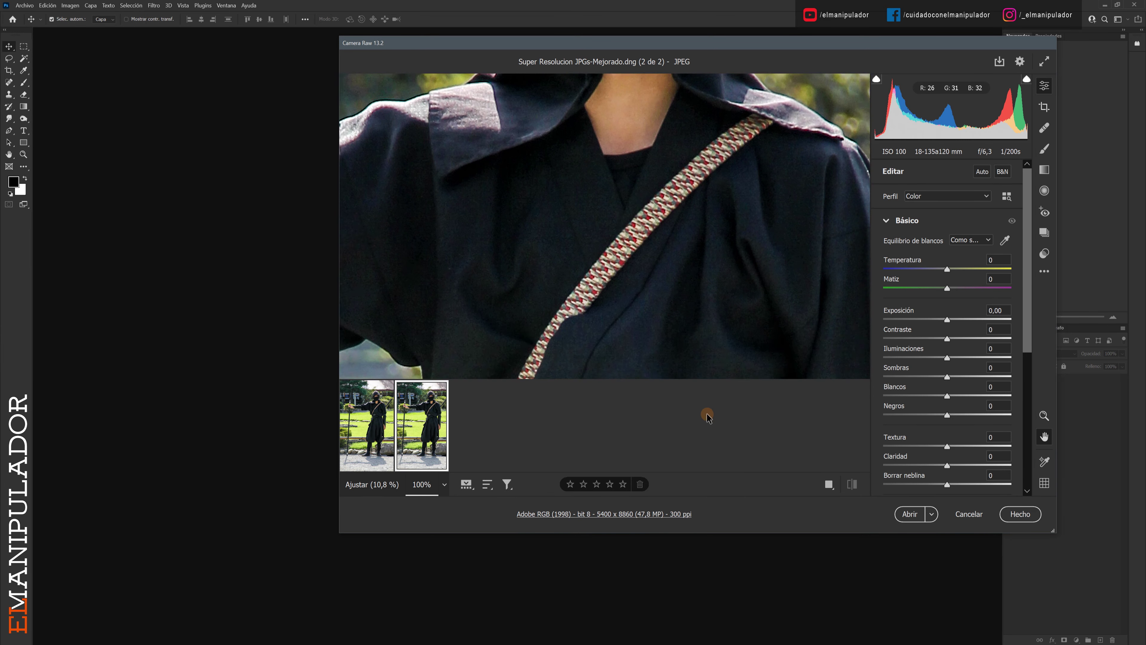
pyautogui.moveTo(666, 147); pyautogui.dragTo(663, 364)
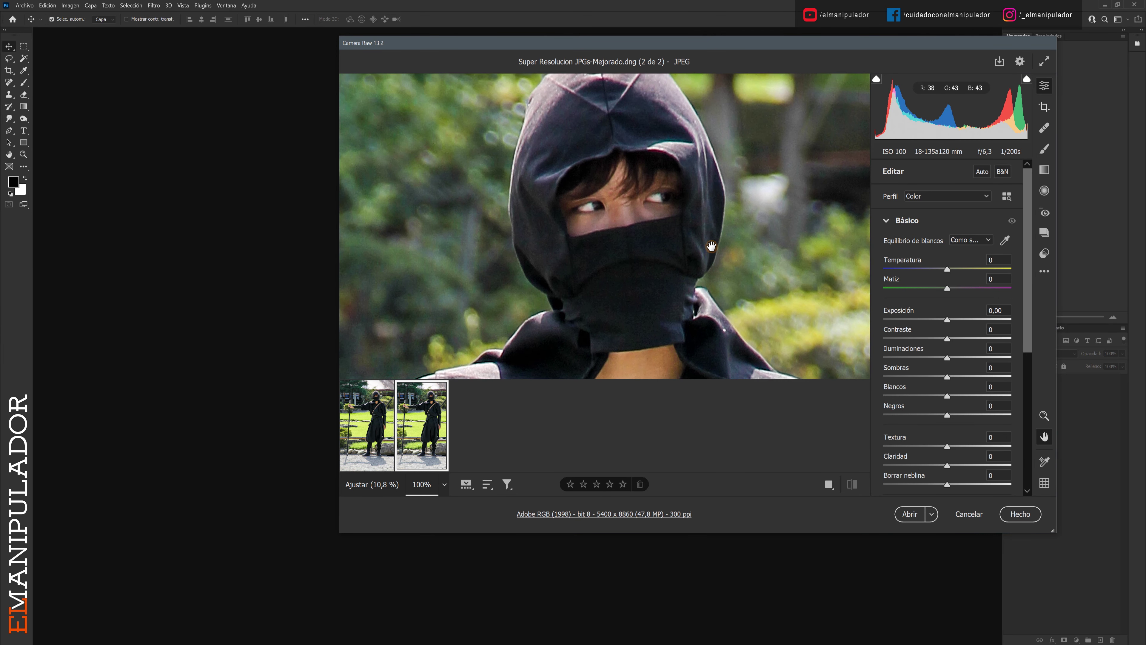
# Alternate between the original JPEG and enhanced DNG around the hood, then reopen preferences with Ctrl+K.
pyautogui.click(369, 413)
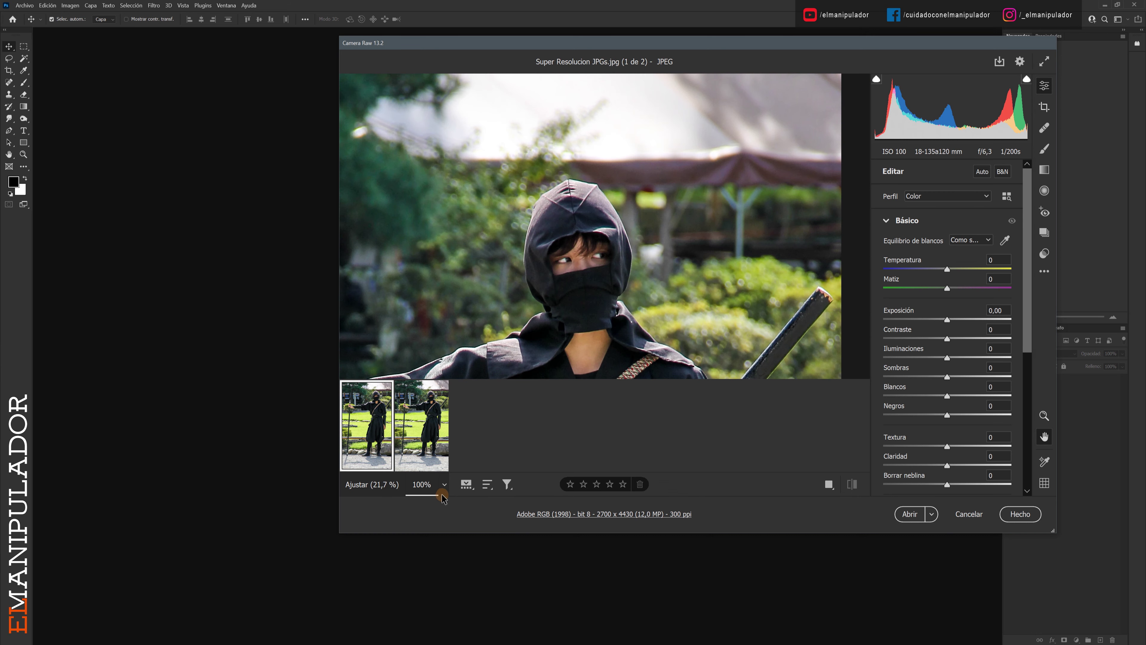
pyautogui.moveTo(629, 282); pyautogui.dragTo(630, 246)
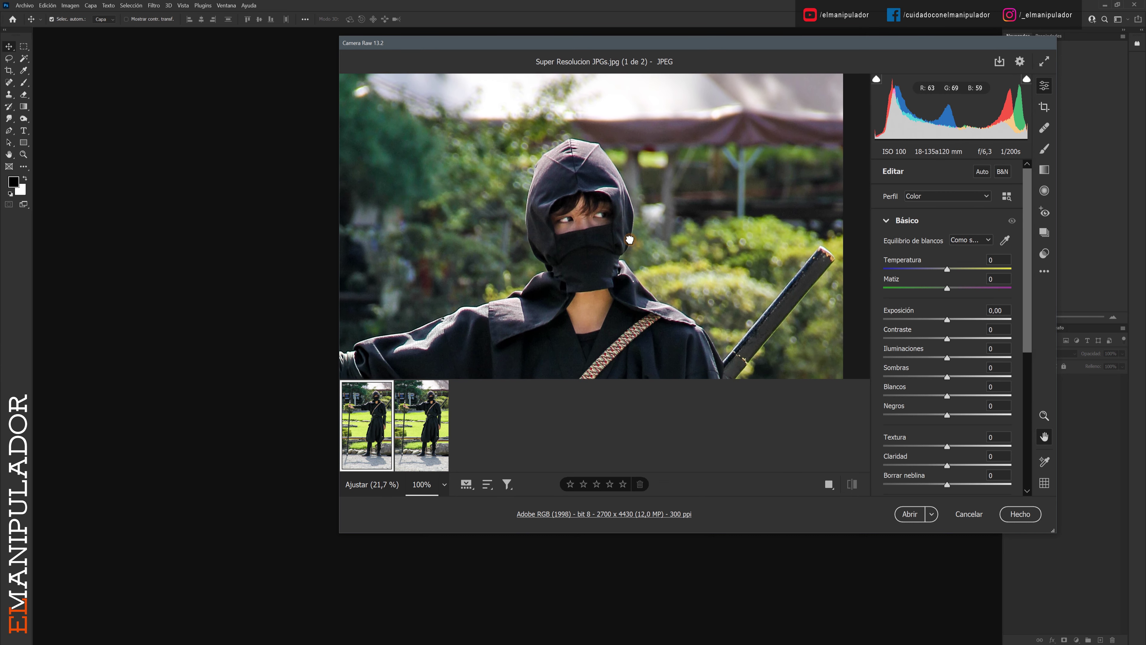
pyautogui.click(413, 449)
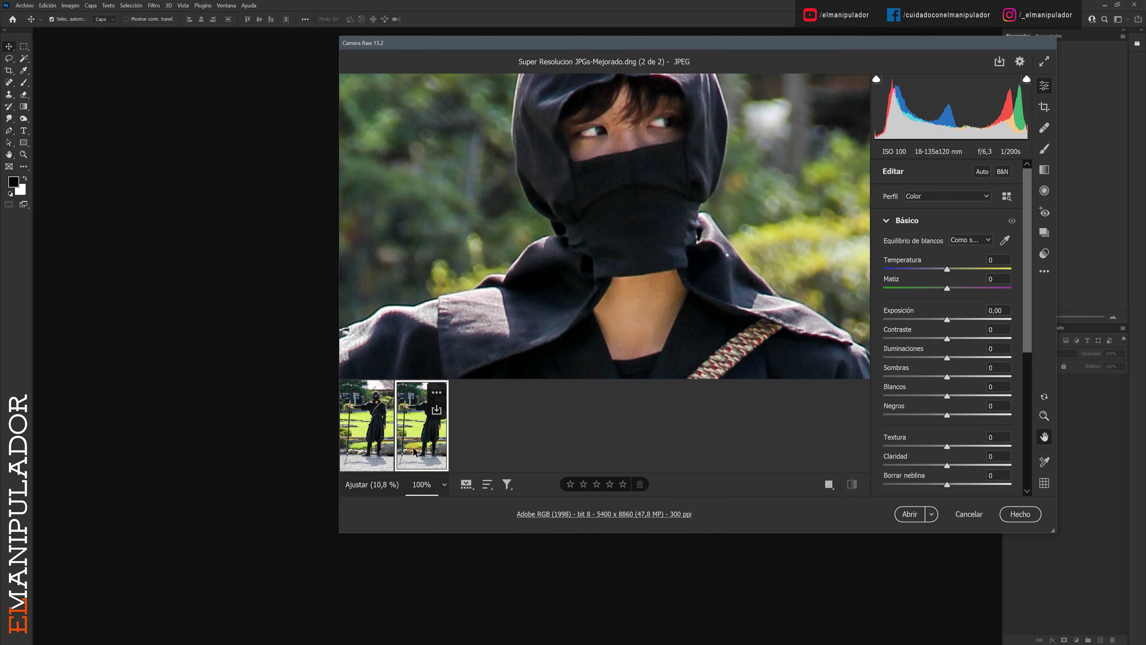
pyautogui.moveTo(692, 218); pyautogui.dragTo(698, 296)
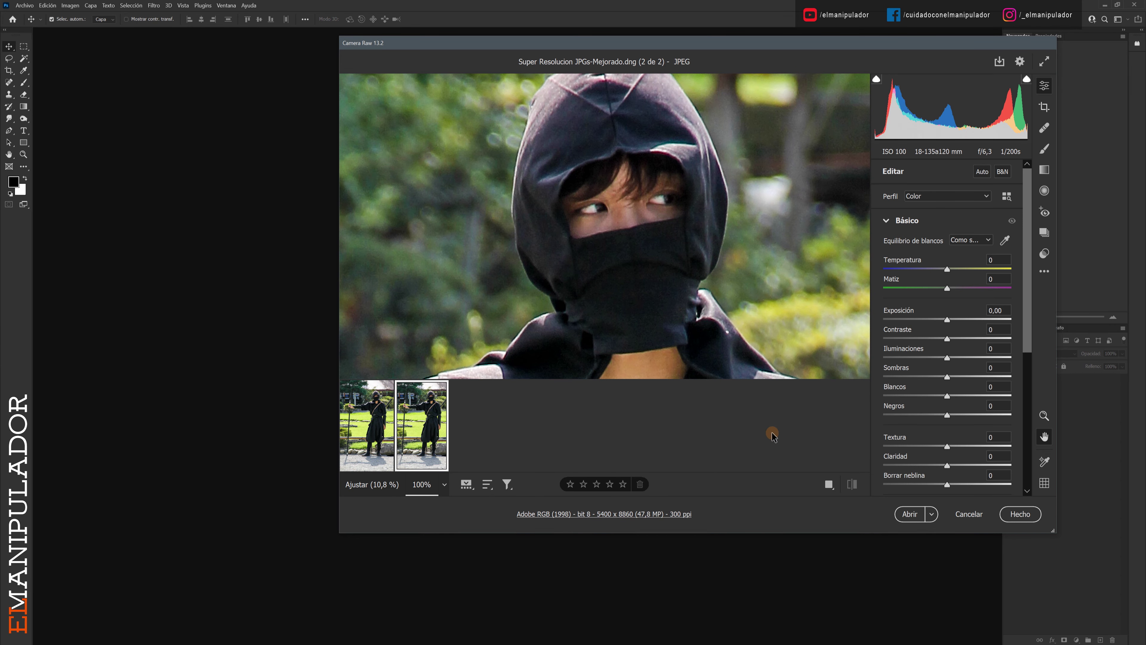
pyautogui.hotkey('ctrl', 'k')
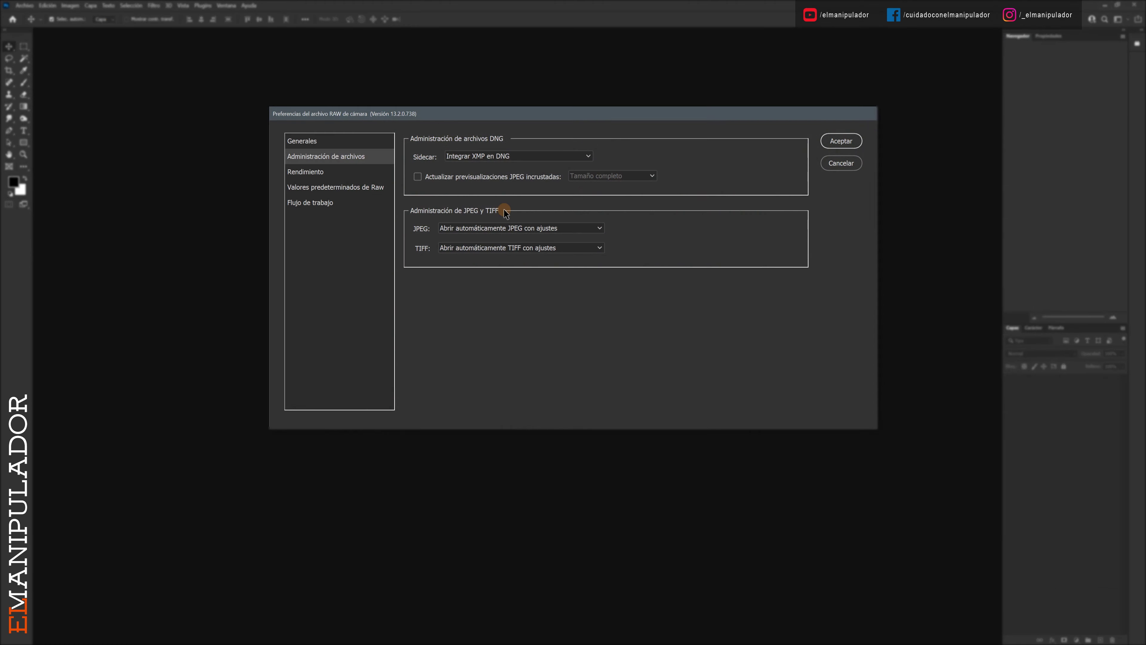